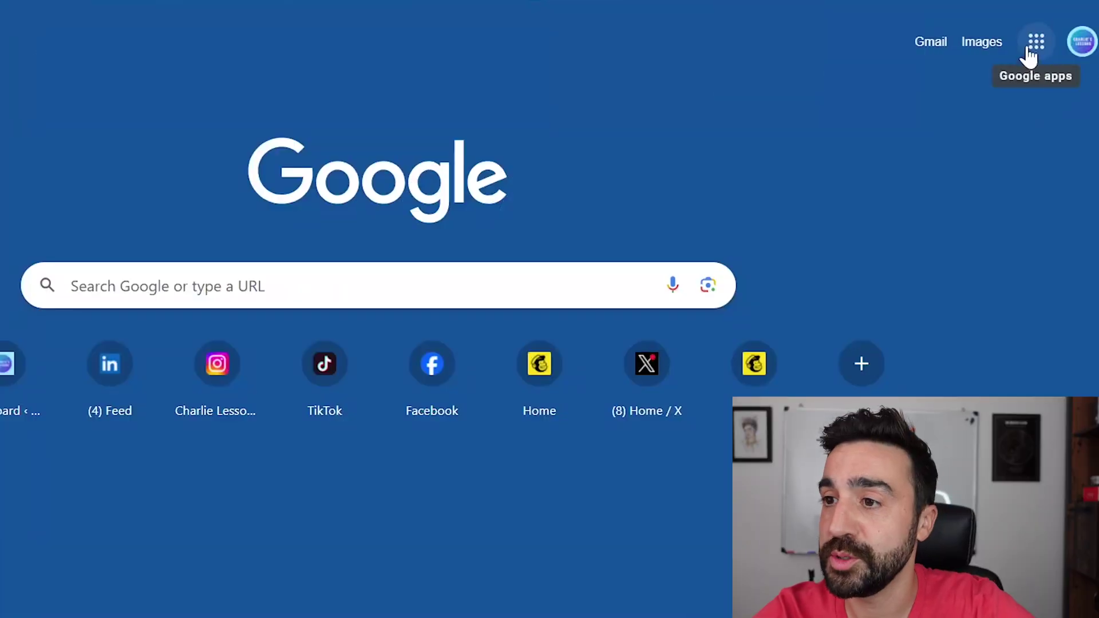
Step: Go to Classroom from the Google apps menu and create the class 'Classroom for Charlie's Lessons'
left_click(1037, 43)
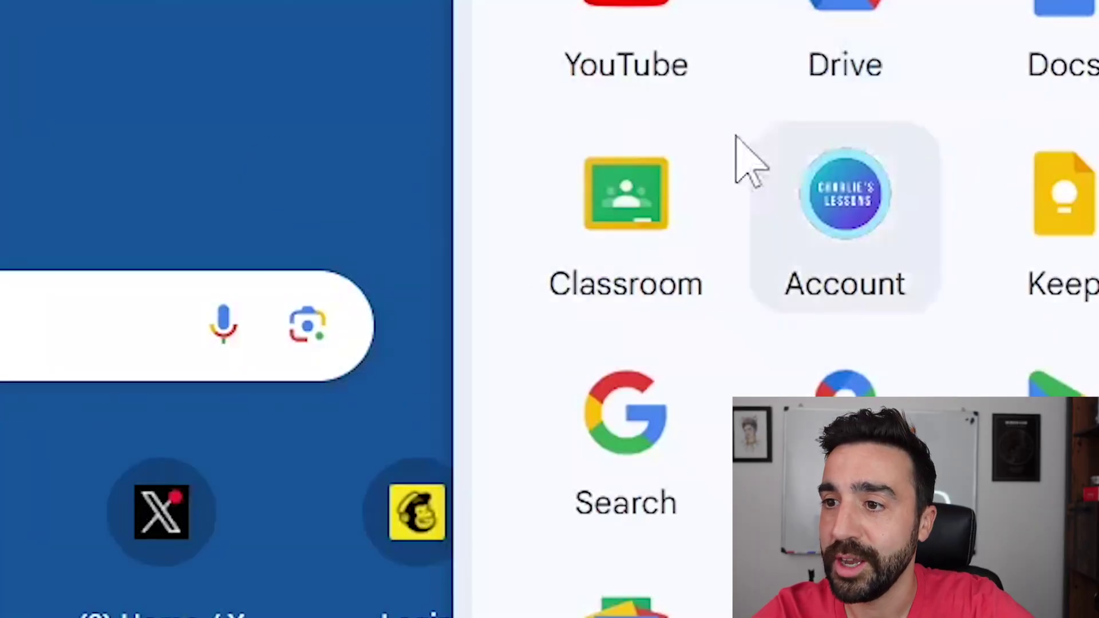
left_click(631, 197)
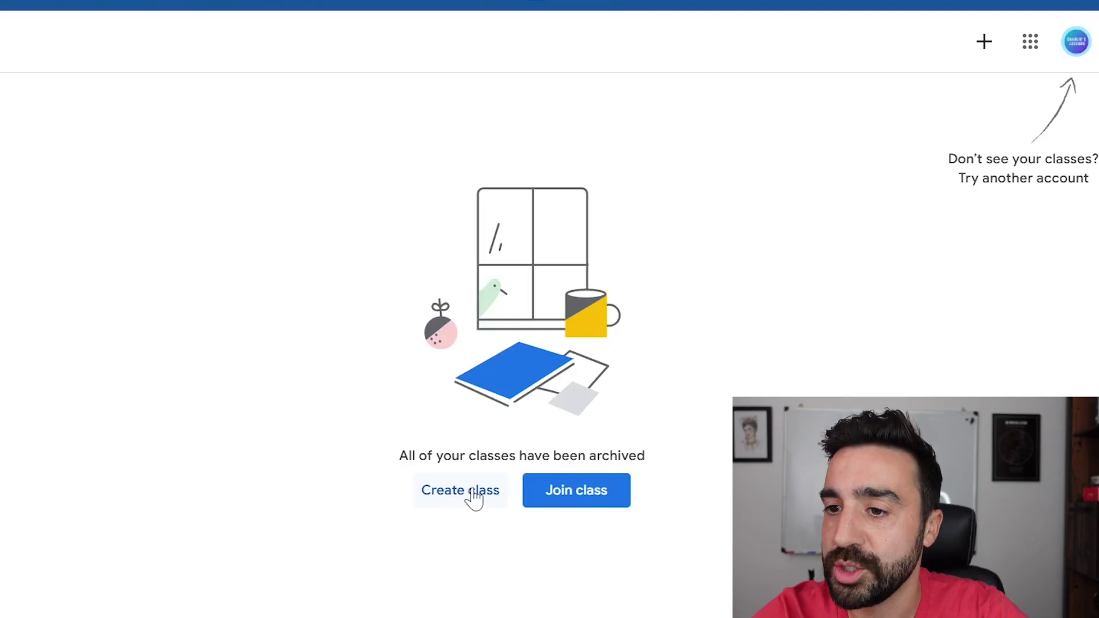
left_click(475, 494)
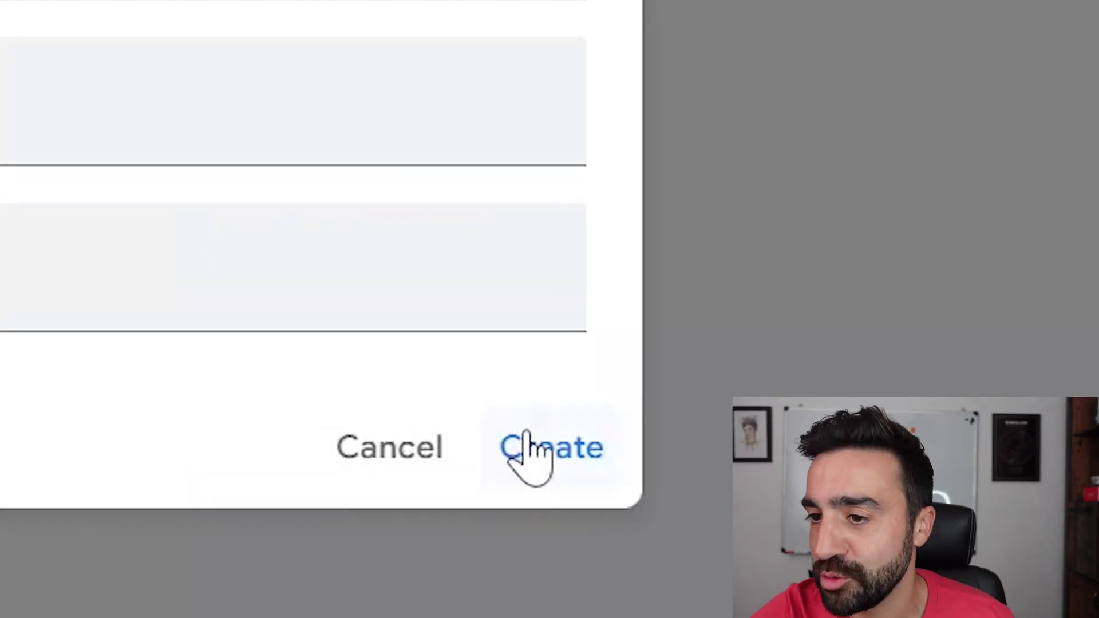
left_click(525, 442)
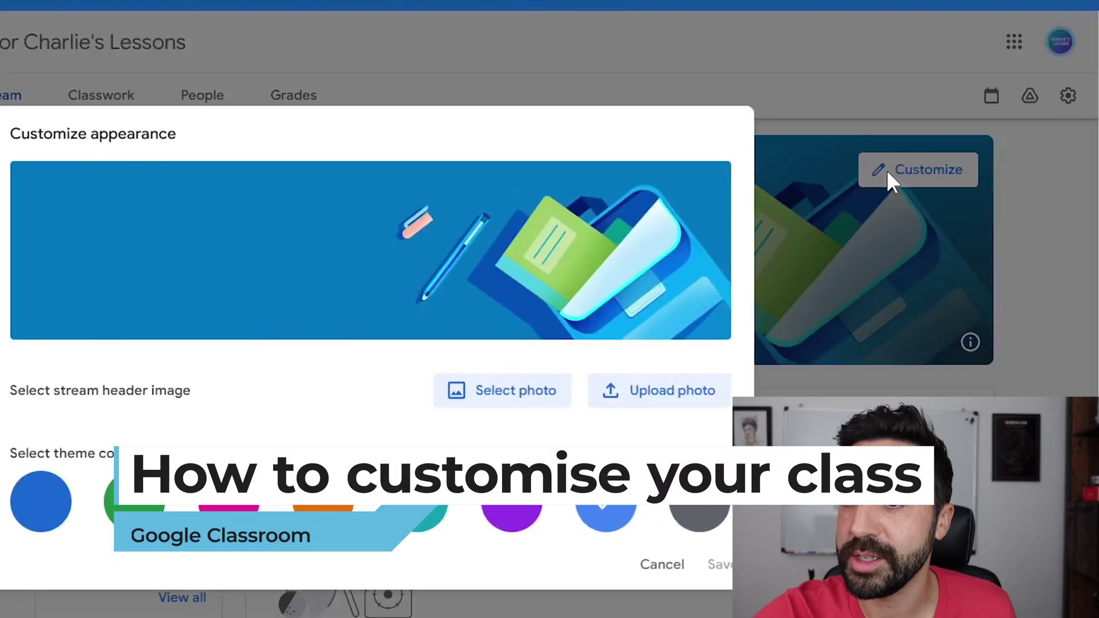
left_click(498, 396)
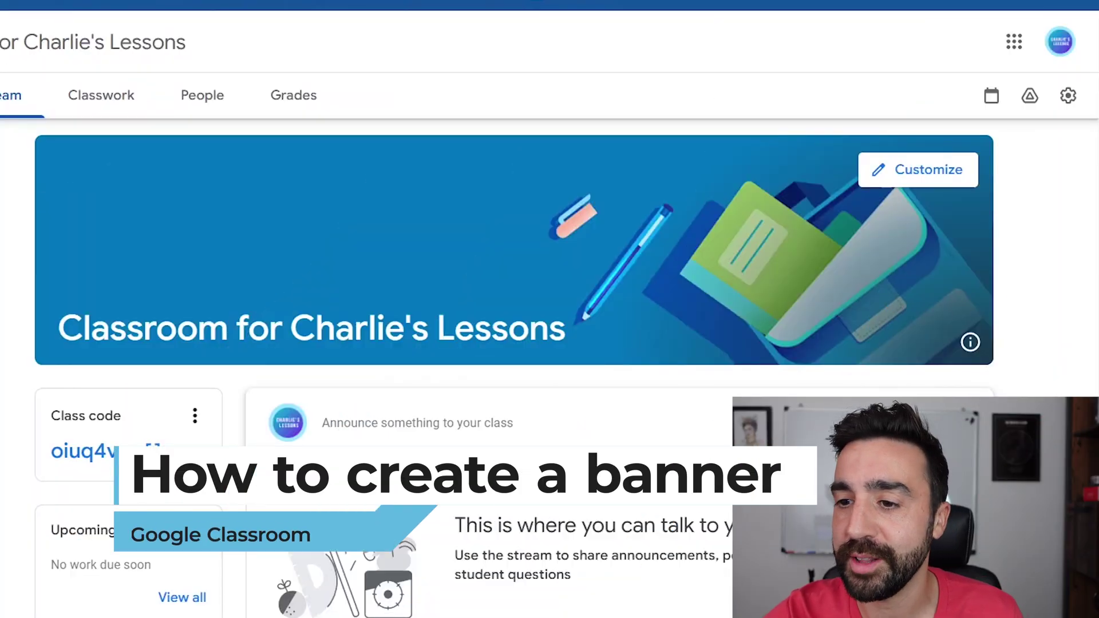
Step: Search Canva for 'google classroom header', create a blank header design, and open its download options
left_click(577, 595)
left_click(485, 116)
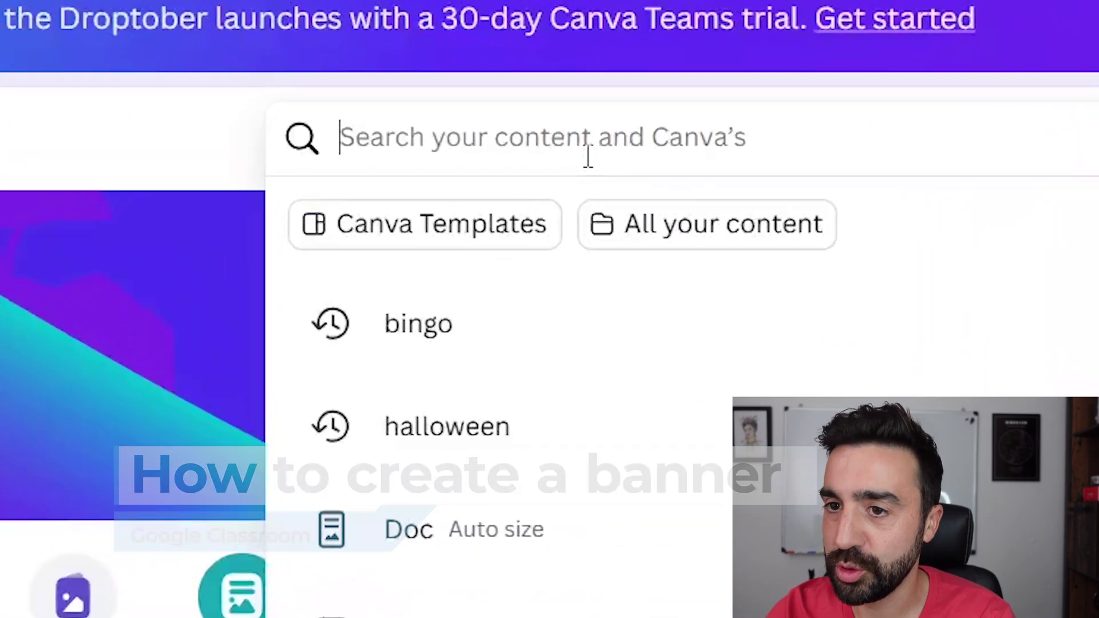
type("google clas")
type("sro")
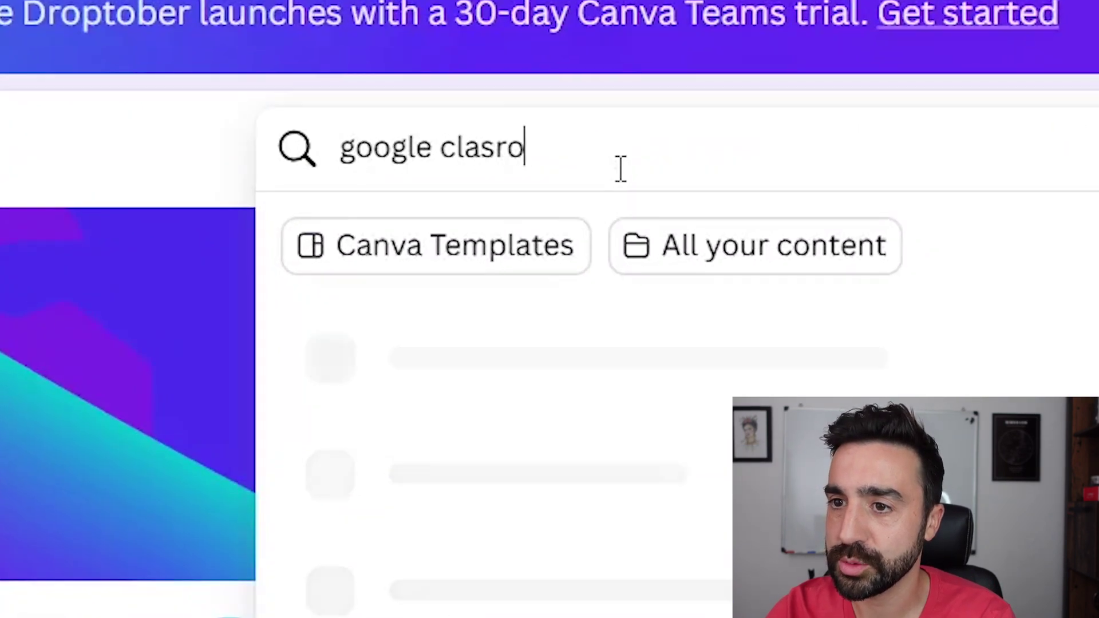
key("BackSpace")
key("BackSpace")
type("sroom header")
key("Return")
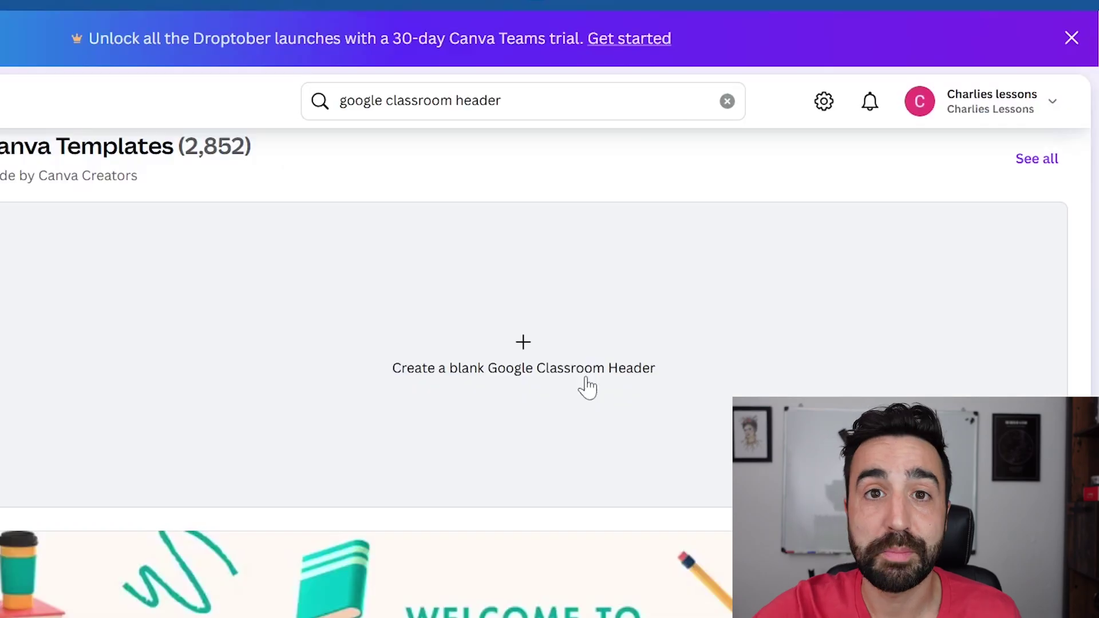
left_click(588, 386)
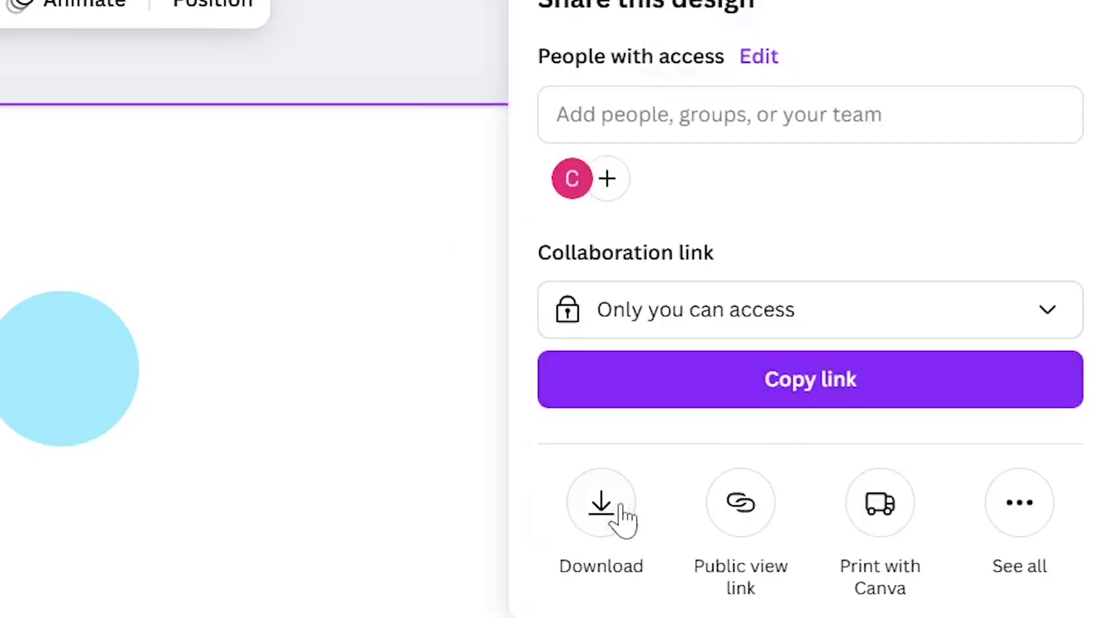
left_click(617, 511)
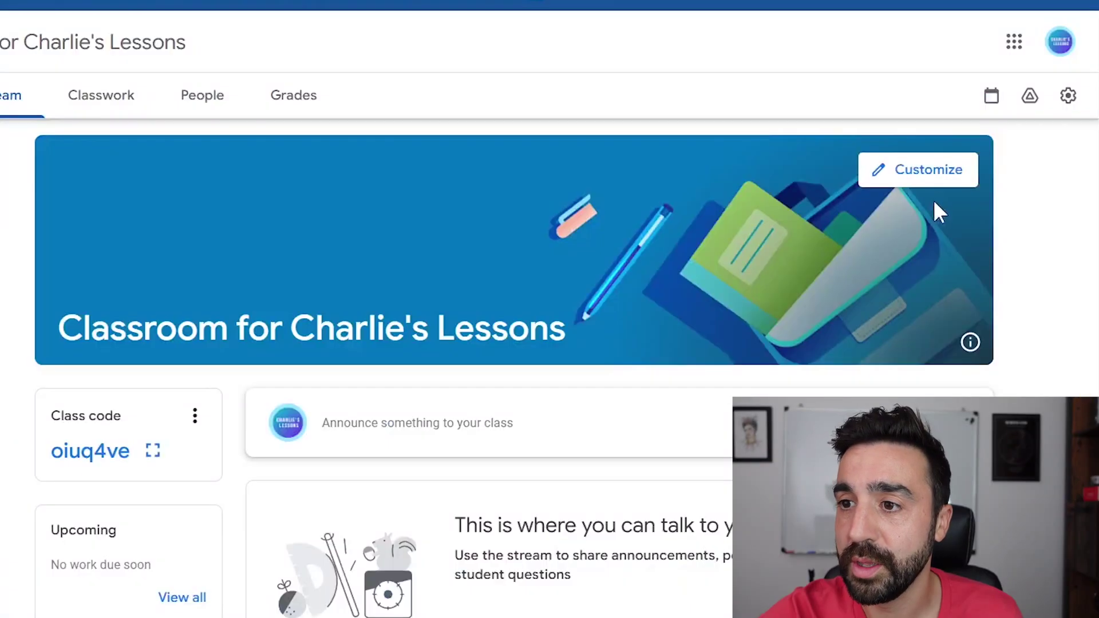
left_click(930, 179)
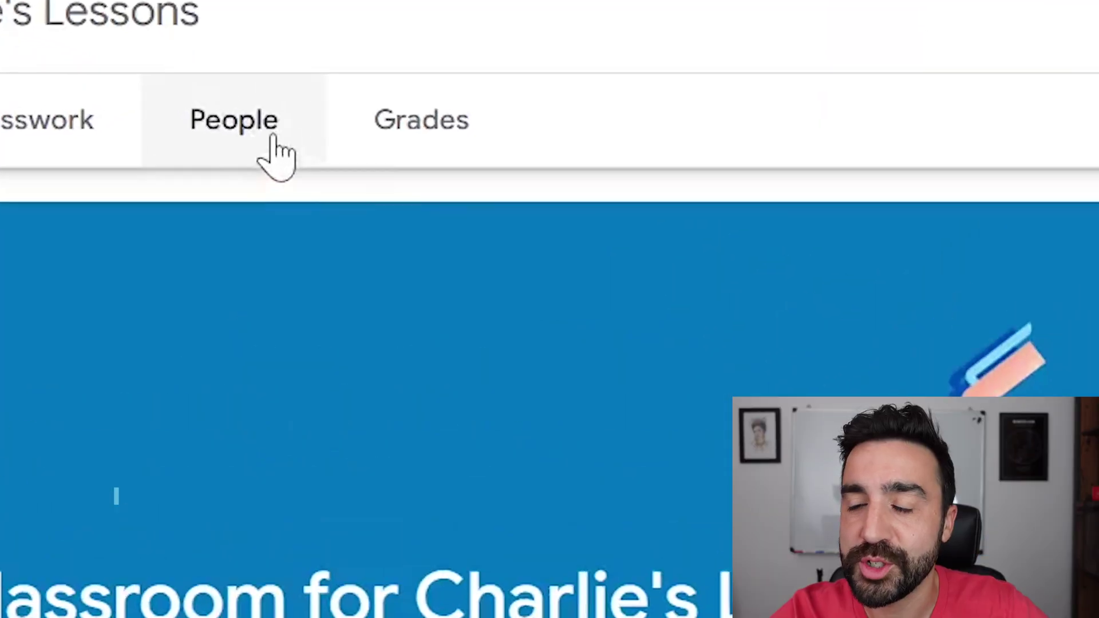
left_click(275, 137)
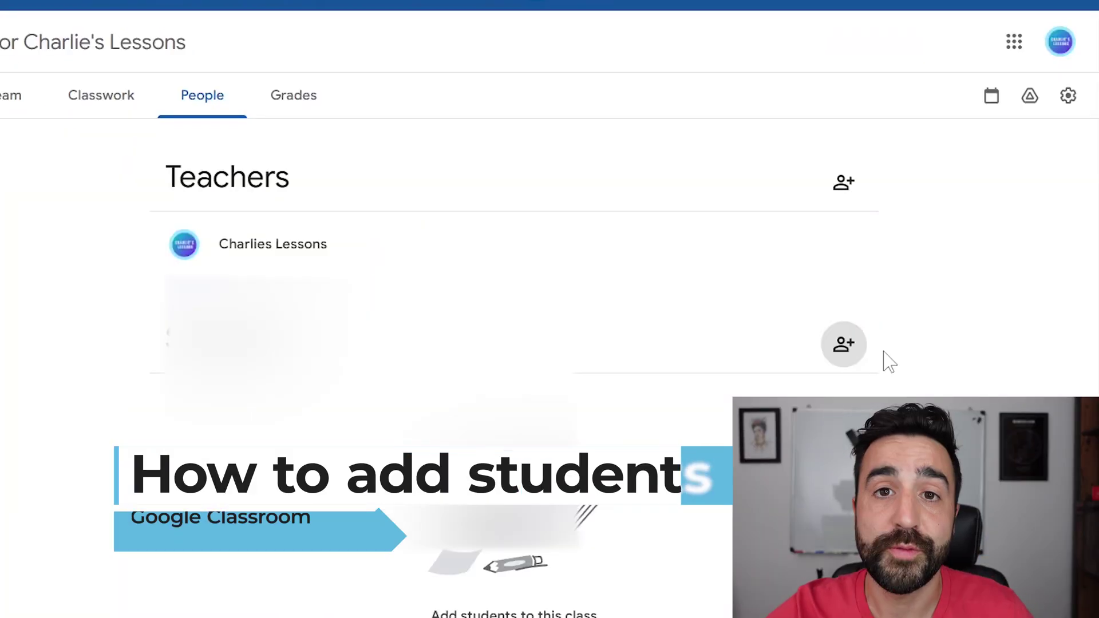
left_click(844, 344)
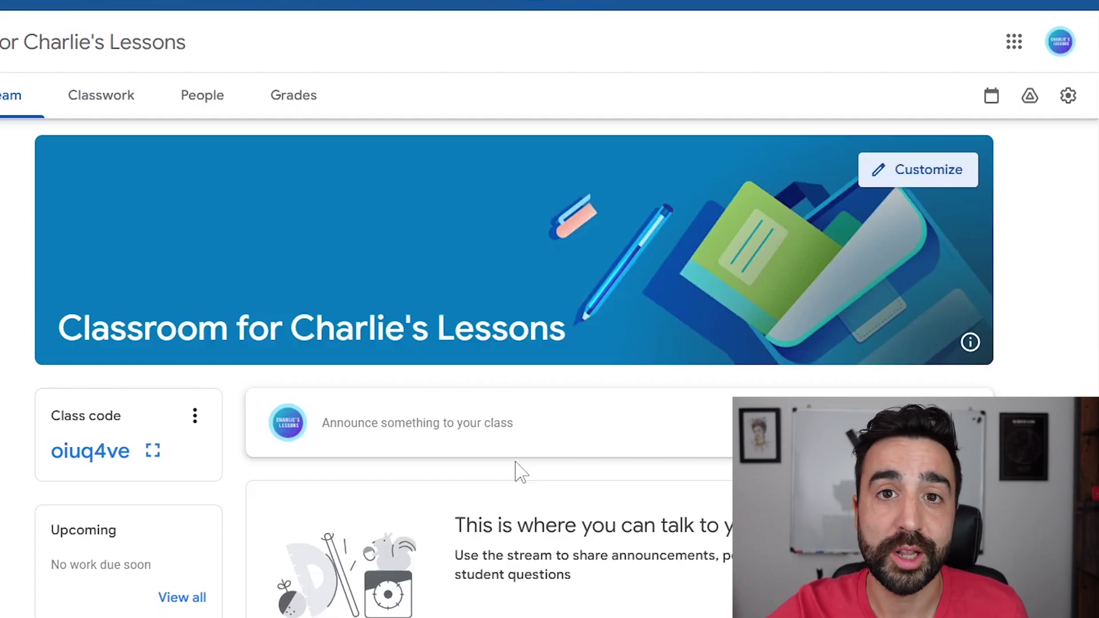
Step: Display the class code full-size, then open the class settings
left_click(152, 458)
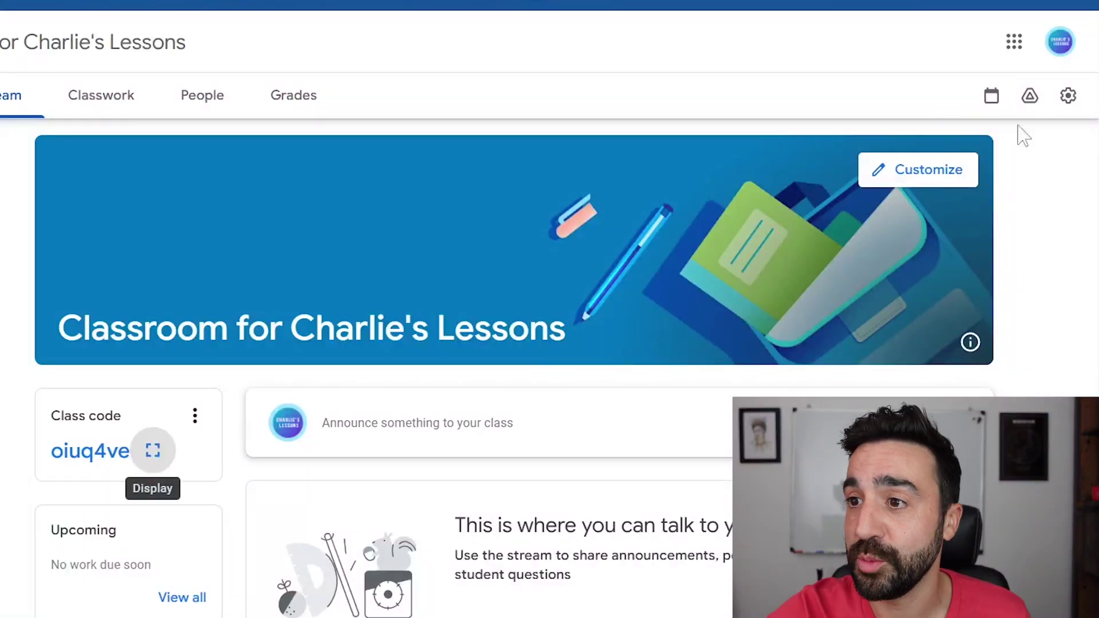
left_click(1068, 96)
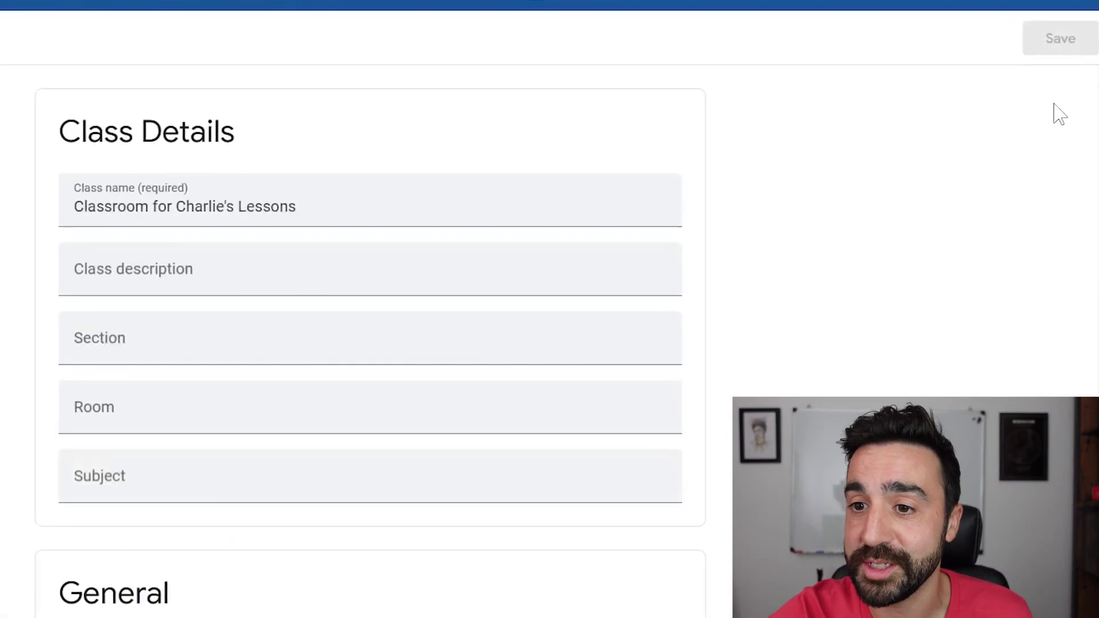
scroll(421, 449, "down", 2)
scroll(423, 449, "down", 2)
scroll(421, 449, "down", 1)
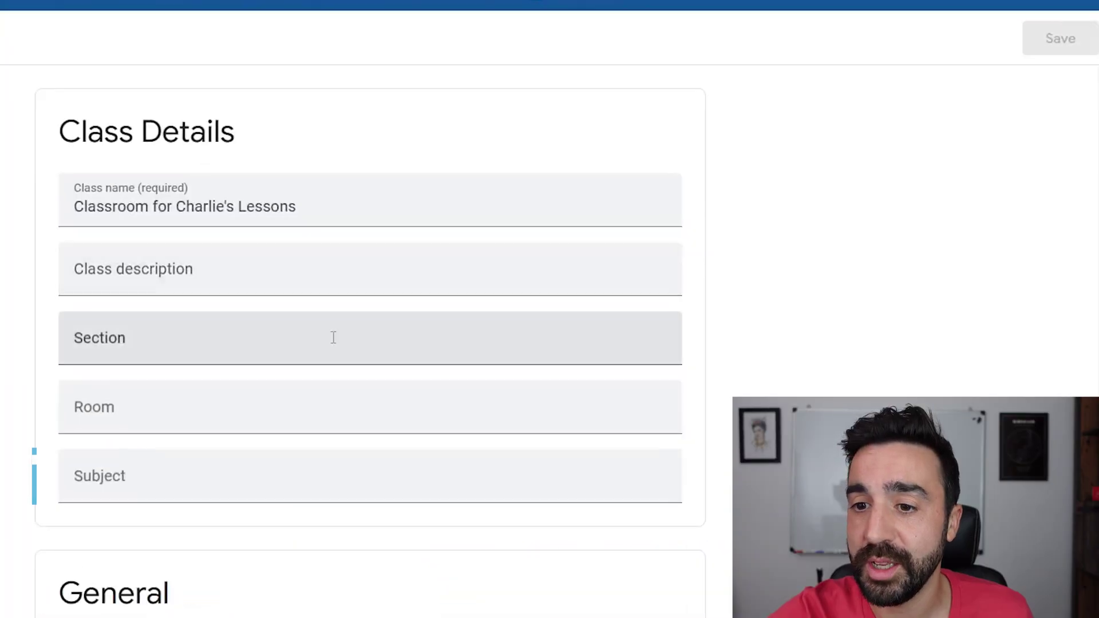
scroll(331, 336, "down", 5)
scroll(333, 337, "down", 3)
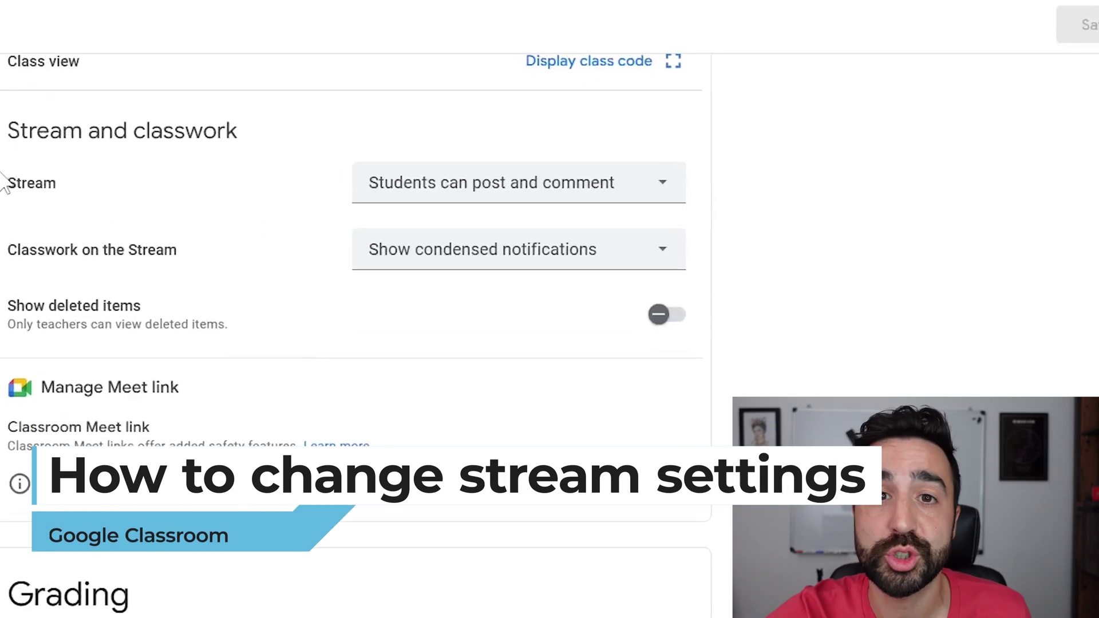
Step: Review who can post on the Stream, leaving posting open to students
left_click(344, 190)
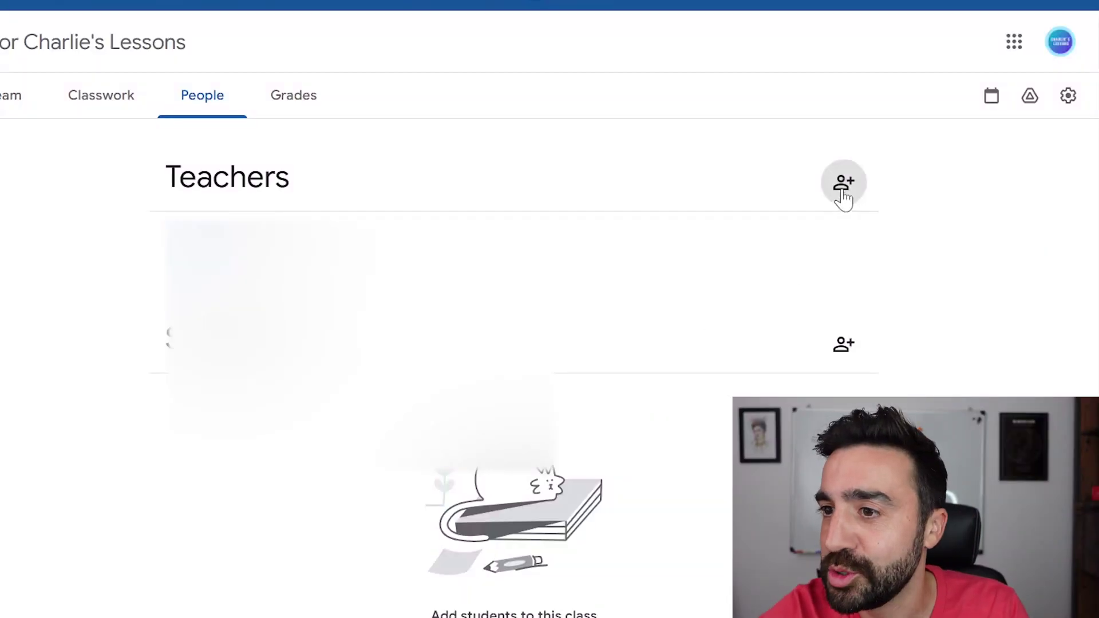
Step: Open the Invite teachers dialog from the People page
left_click(843, 185)
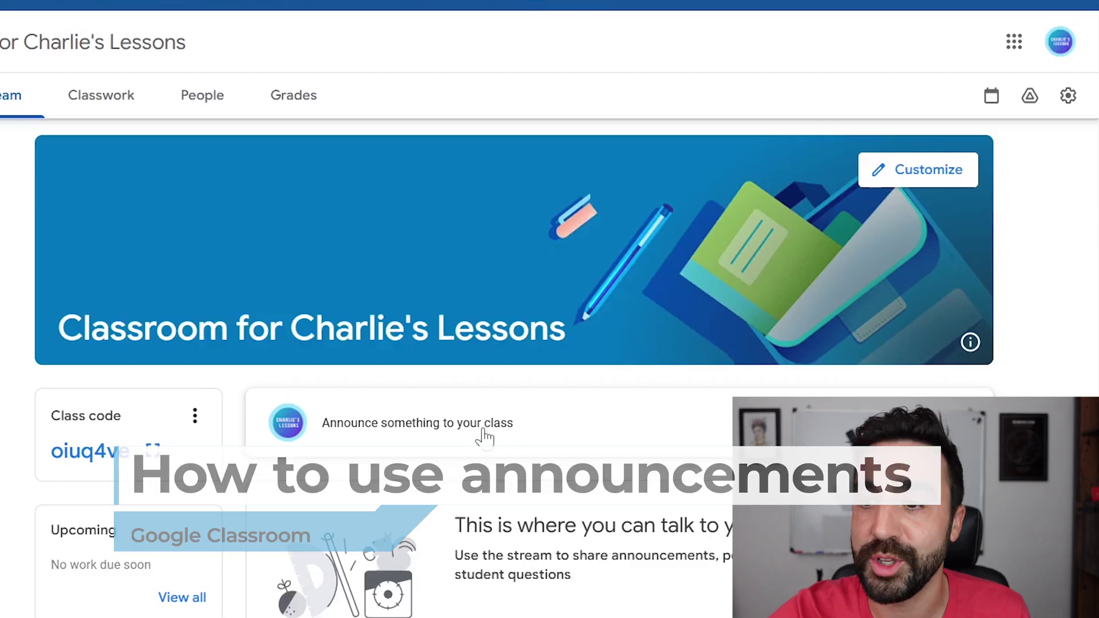
Step: In a new announcement, check the All students recipients, find none, and dismiss the notice
left_click(483, 425)
scroll(504, 538, "down", 1)
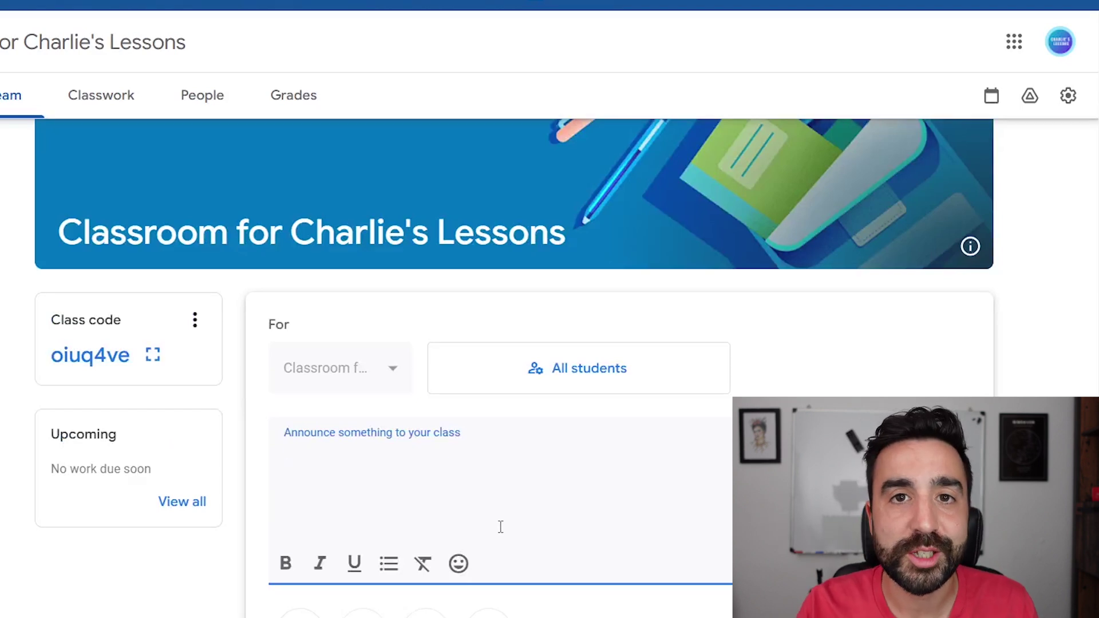
scroll(500, 525, "down", 1)
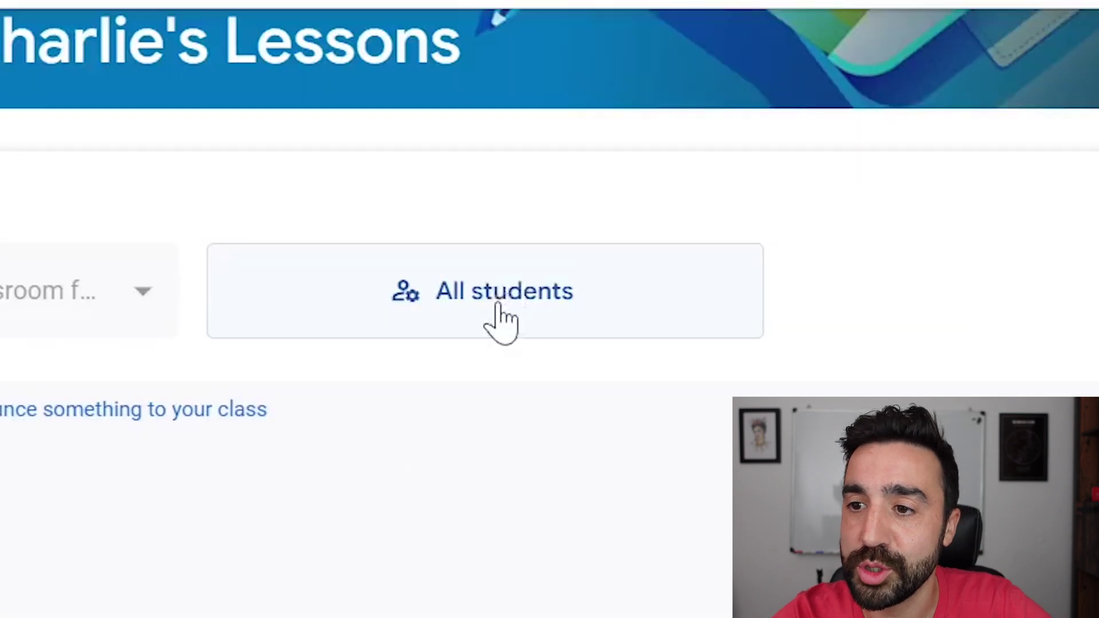
left_click(502, 318)
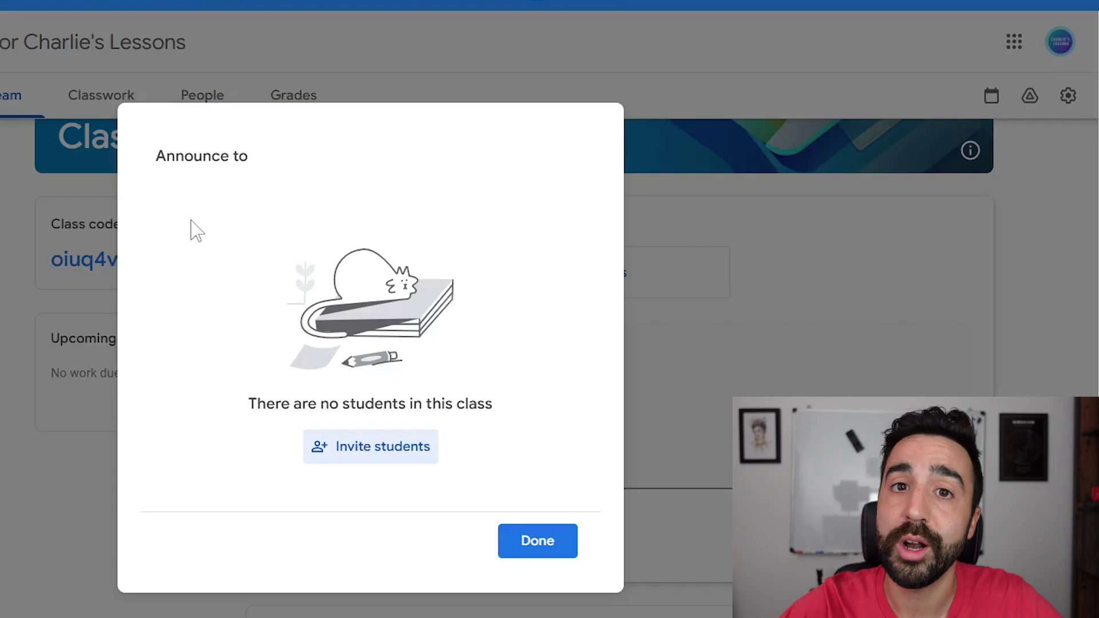
left_click(516, 543)
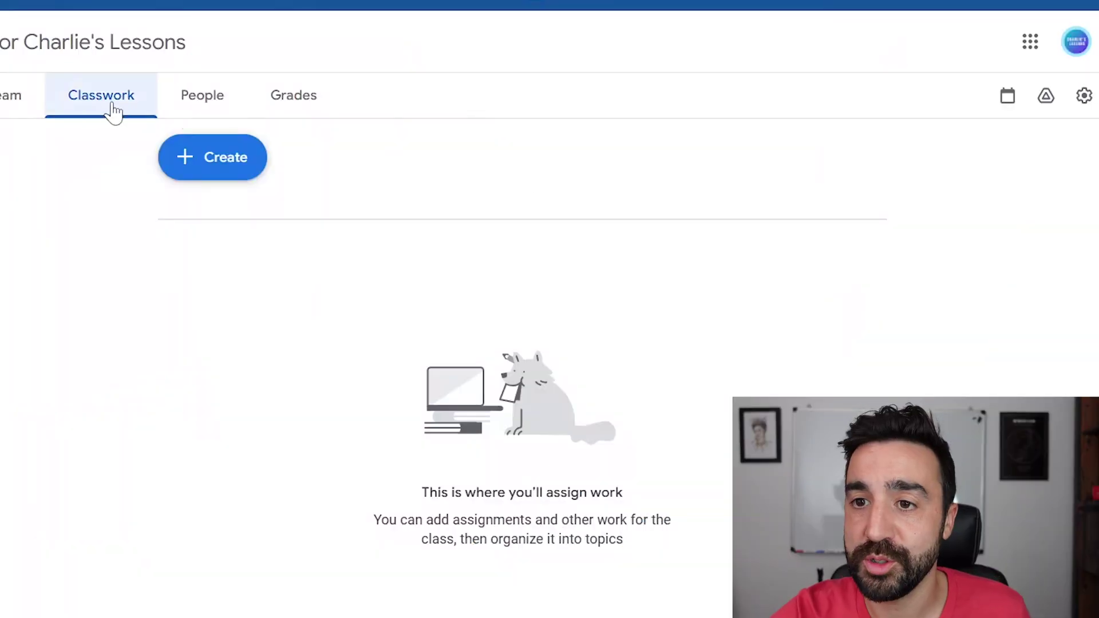
Step: Open the Create menu of classwork types on the empty Classwork page, then close it
left_click(226, 167)
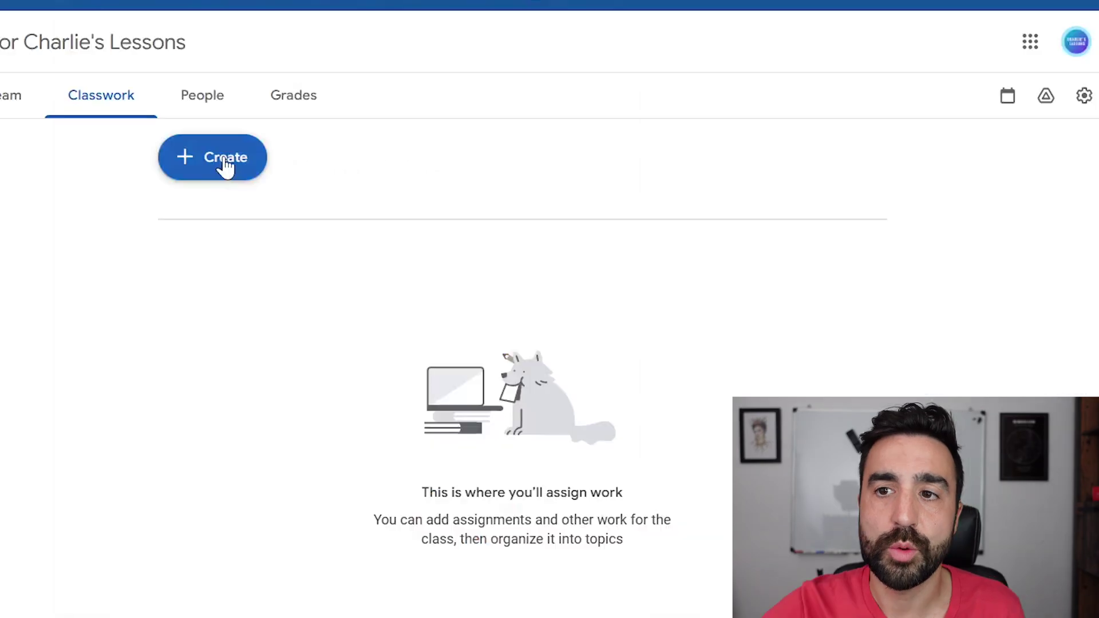
left_click(225, 167)
left_click(285, 365)
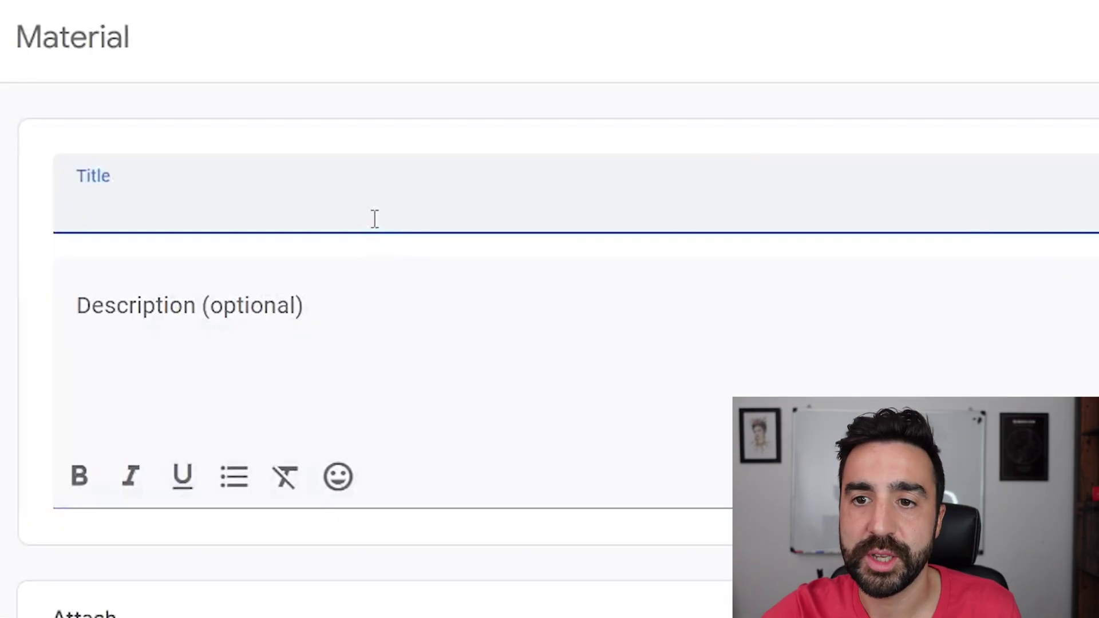
left_click(331, 318)
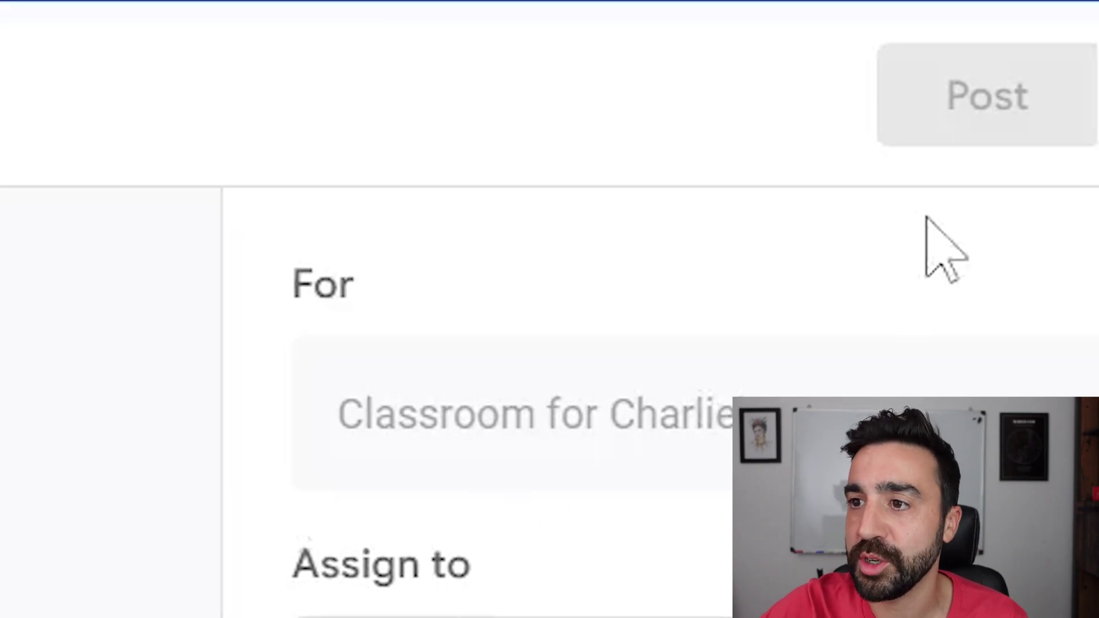
left_click(1004, 90)
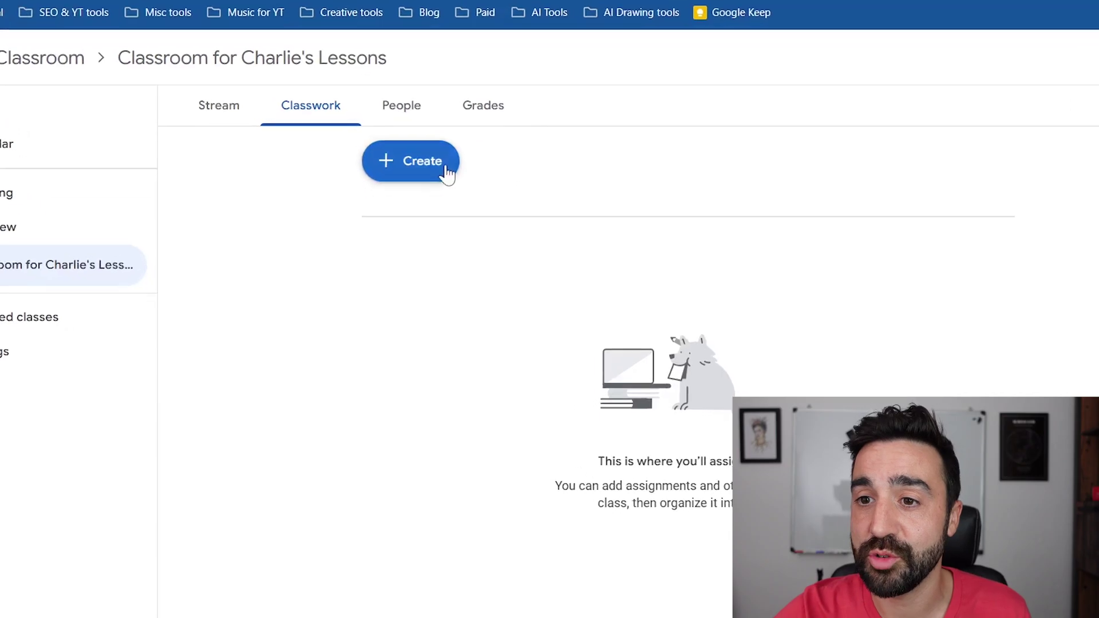
Step: Add a topic named 'Reading' from the Create menu
left_click(438, 190)
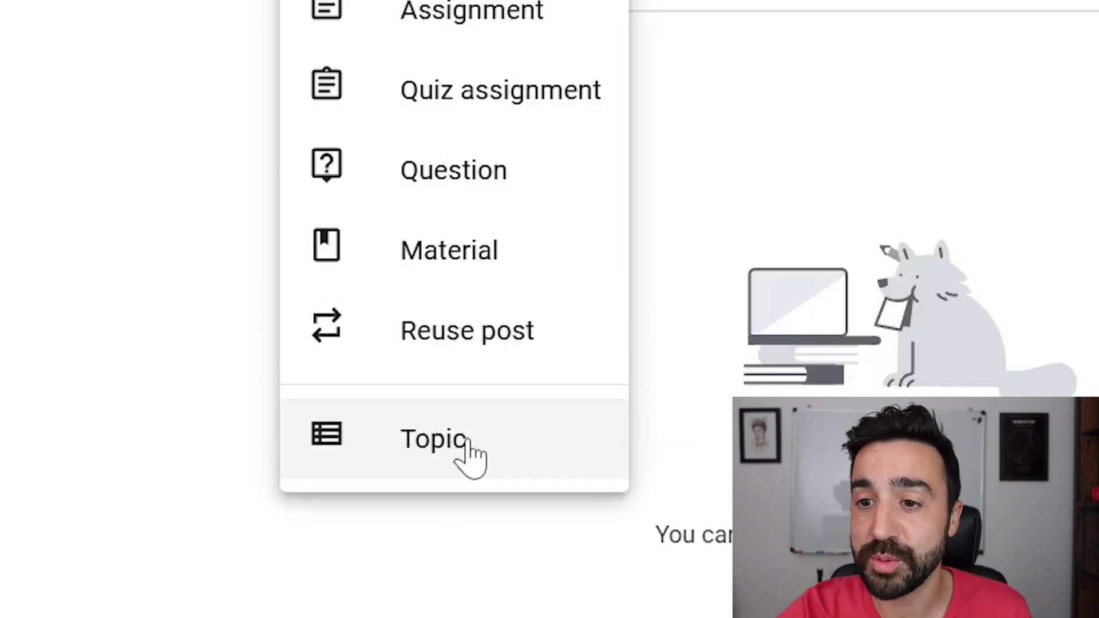
left_click(471, 453)
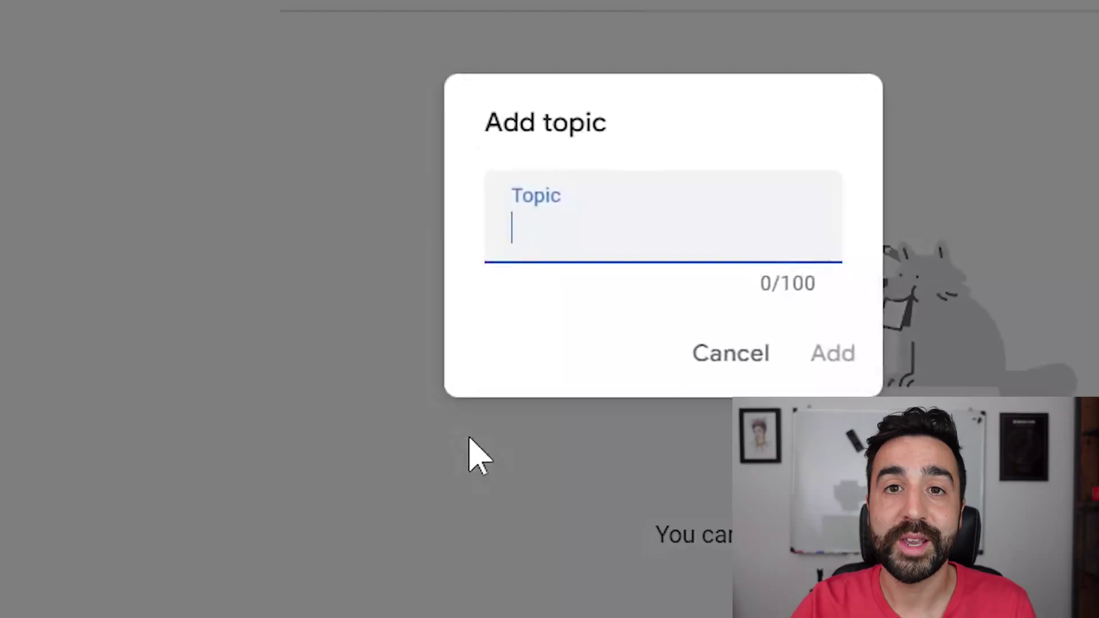
type("Re")
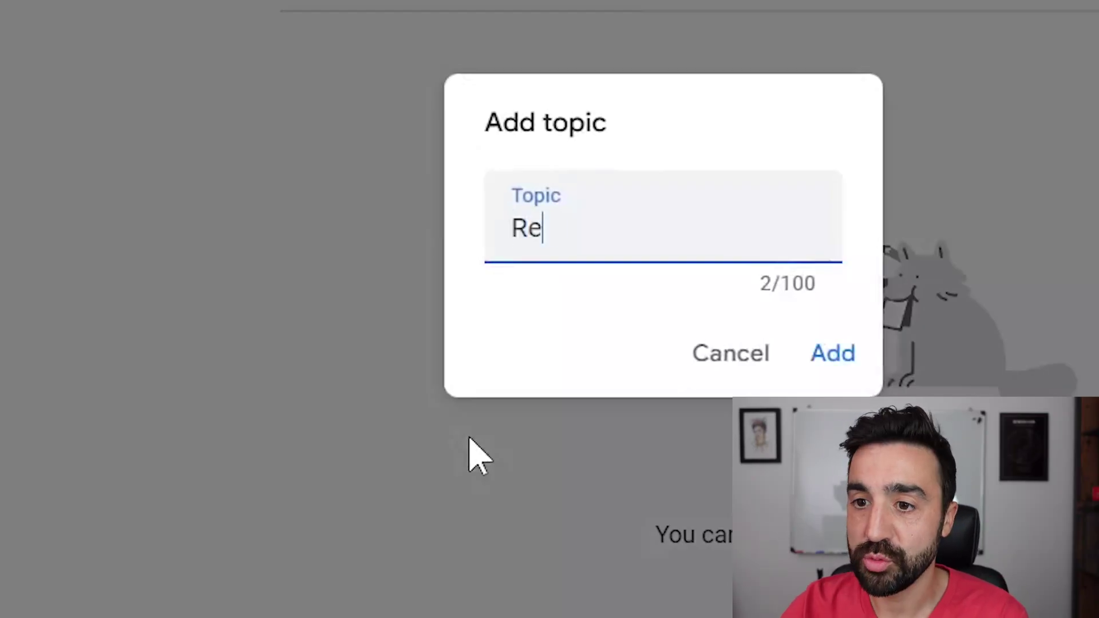
type("ading")
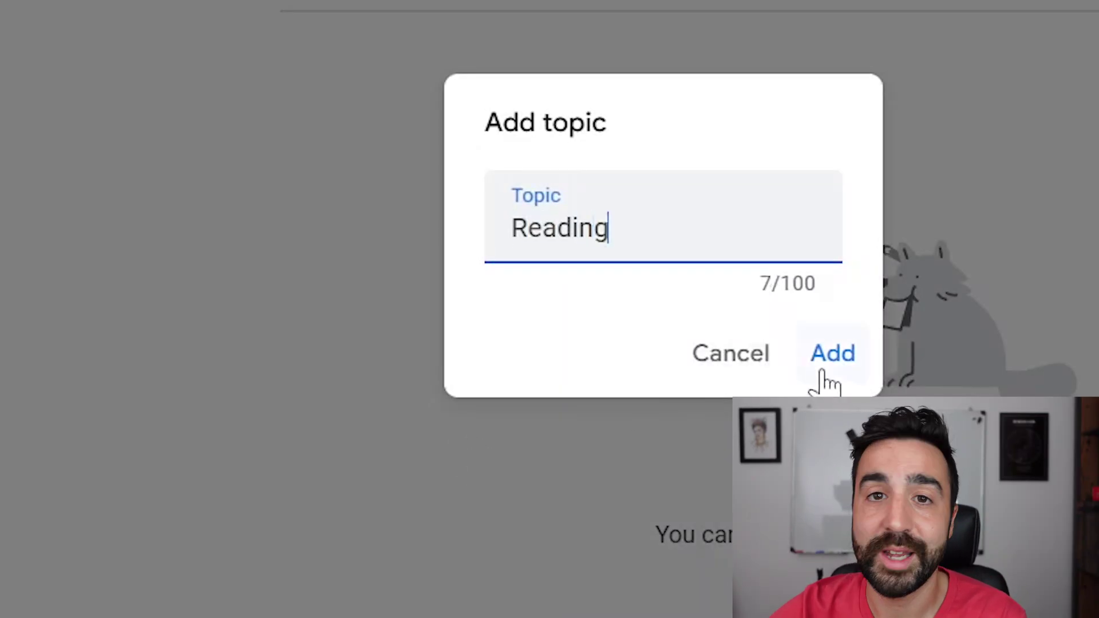
left_click(820, 373)
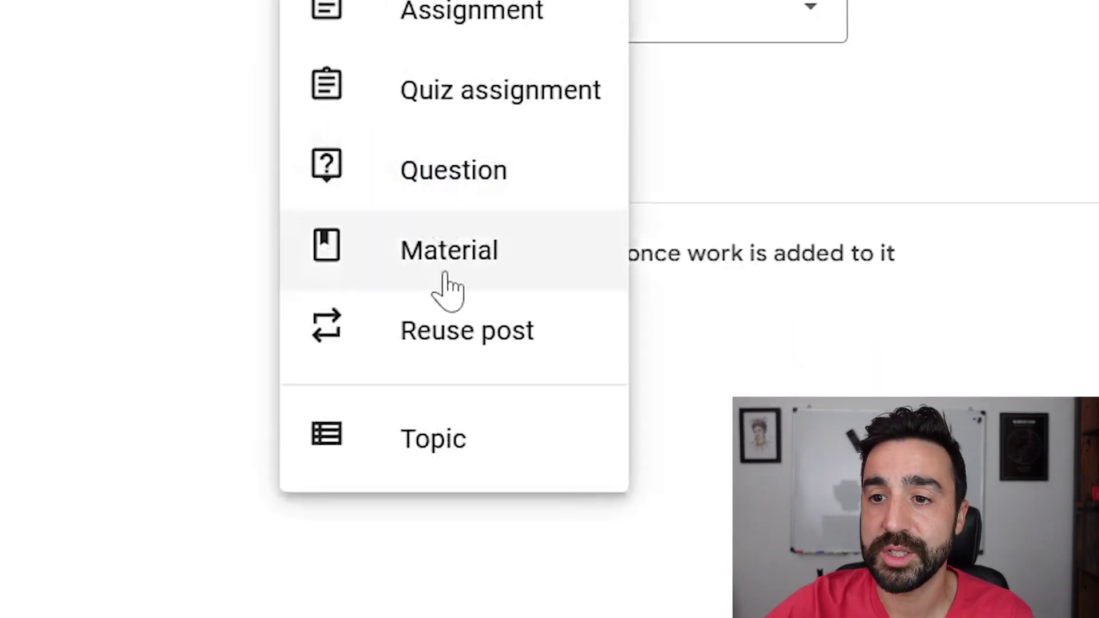
Step: Start a new material and confirm its topic list offers Reading
left_click(446, 290)
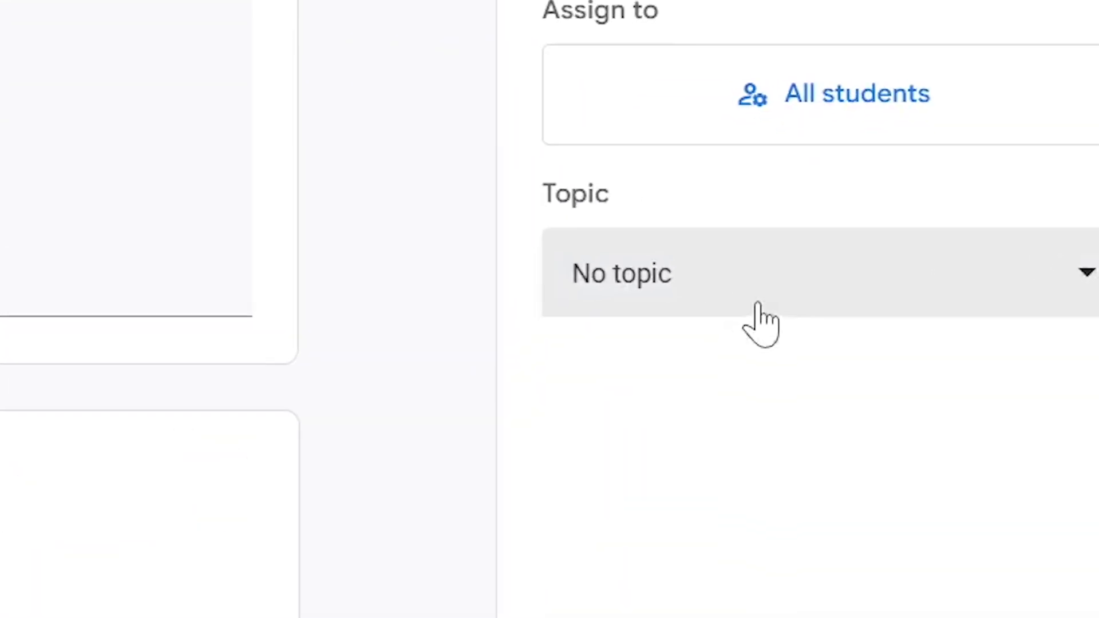
left_click(740, 325)
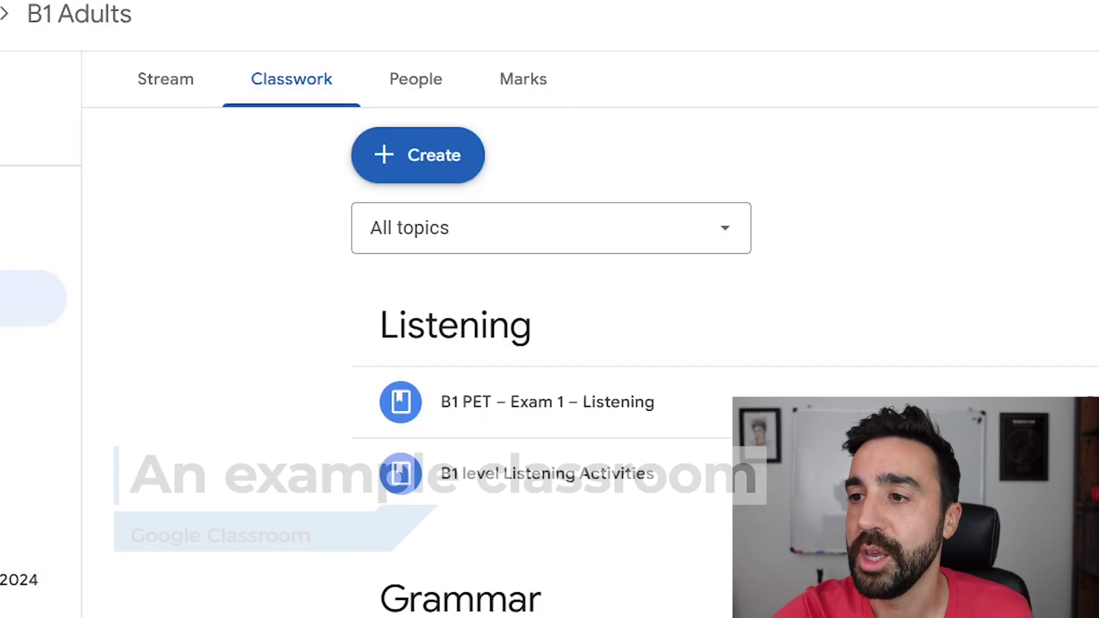
scroll(550, 361, "down", 2)
scroll(549, 361, "down", 3)
scroll(549, 361, "down", 3)
scroll(549, 361, "down", 3)
scroll(550, 360, "down", 3)
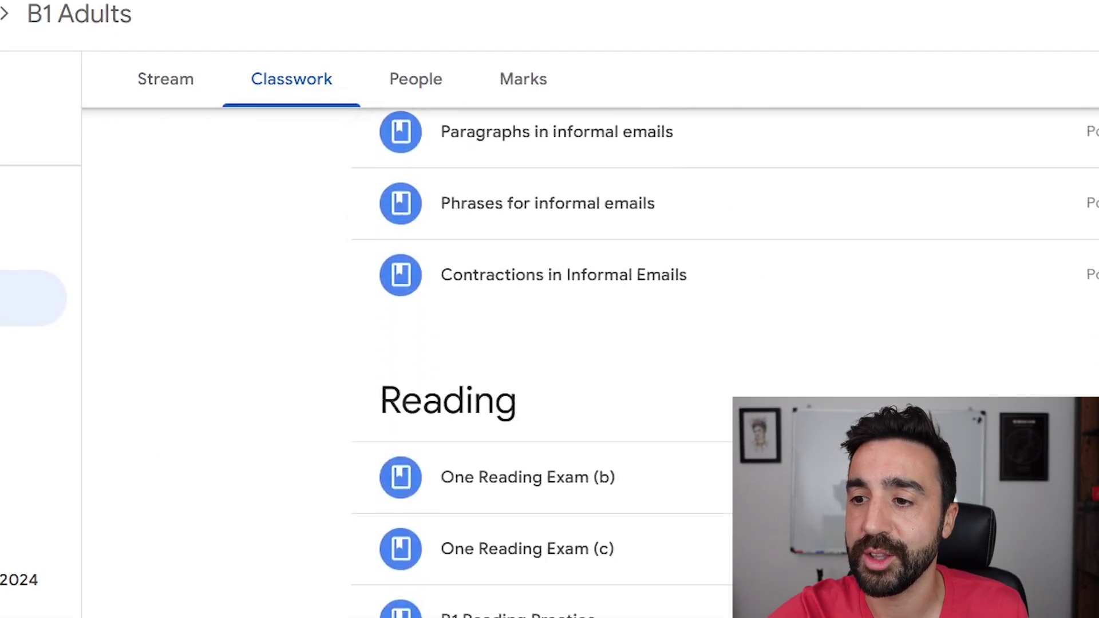
scroll(549, 343, "up", 1)
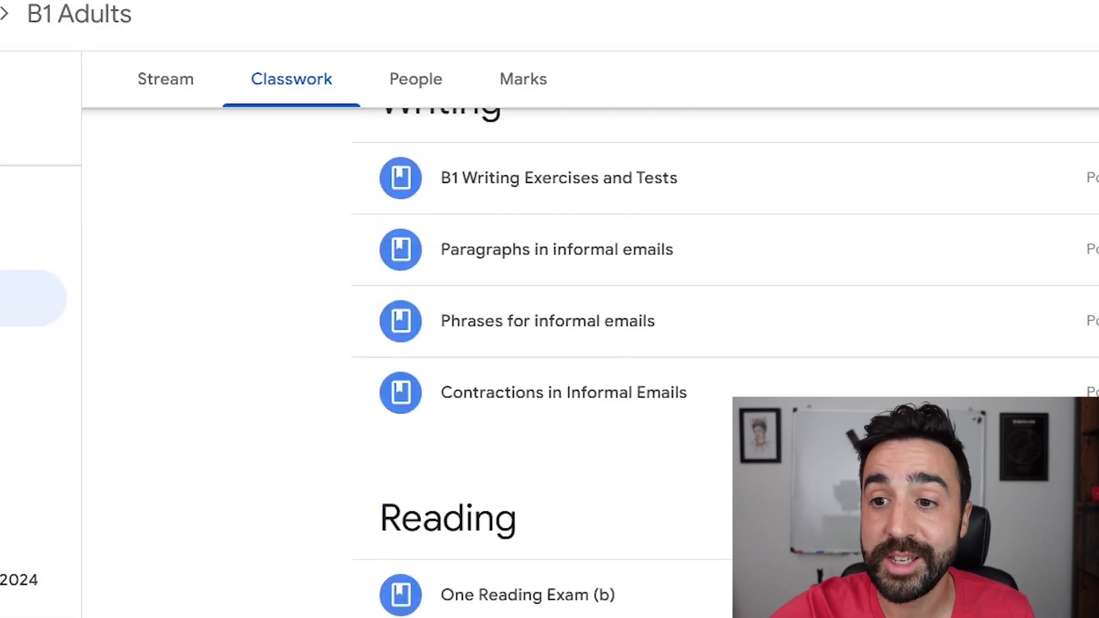
scroll(550, 344, "up", 2)
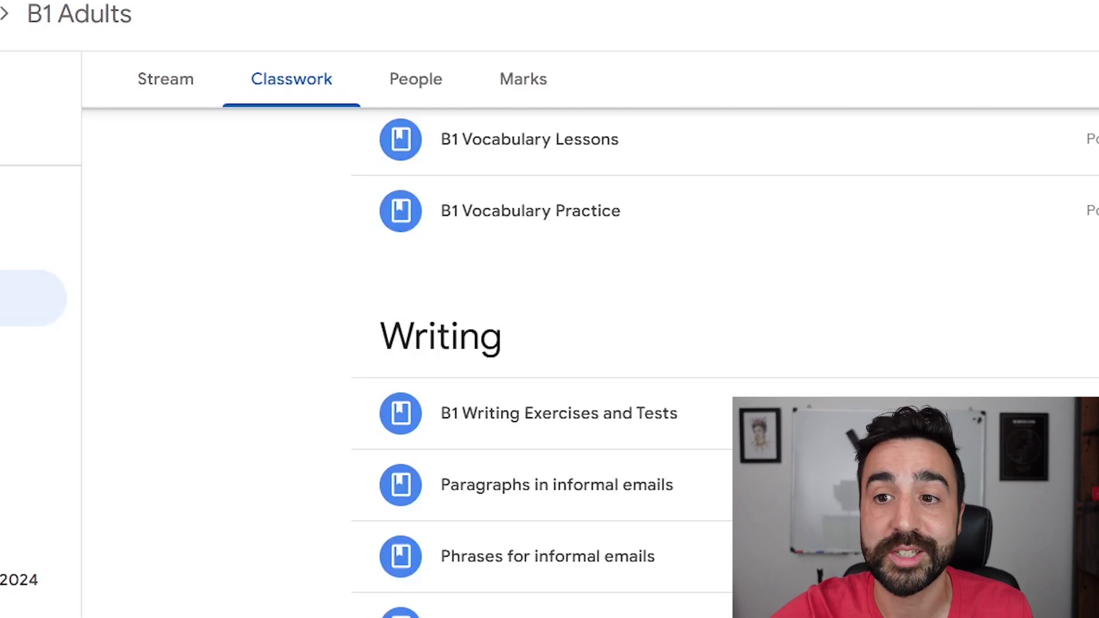
scroll(550, 344, "up", 1)
scroll(550, 344, "up", 2)
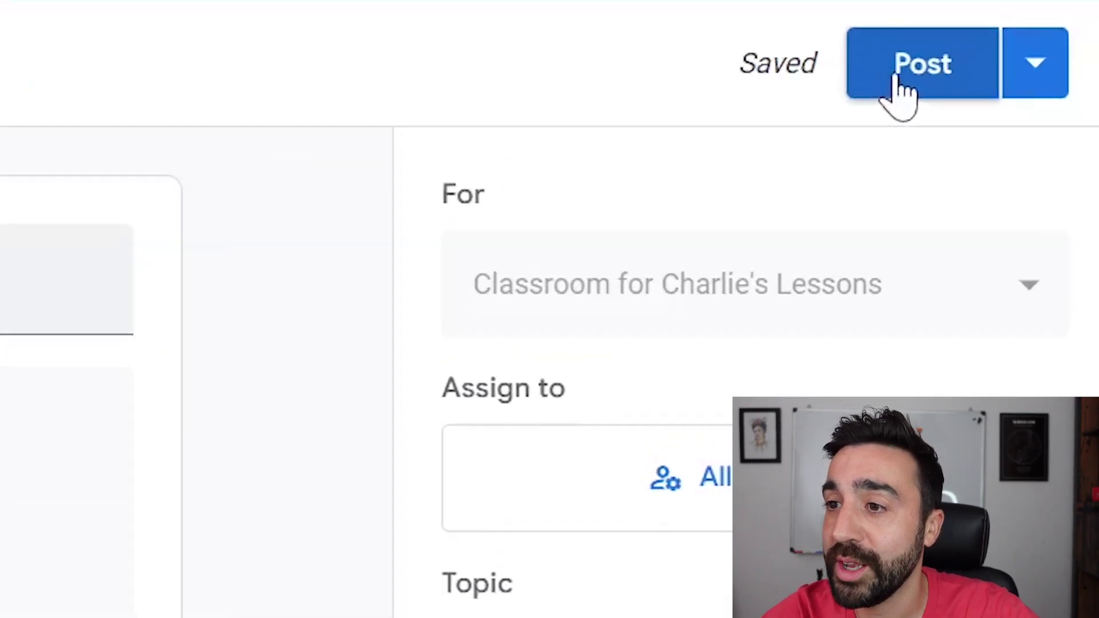
Step: Post the TEST material and view its announcement on the class Stream
left_click(900, 91)
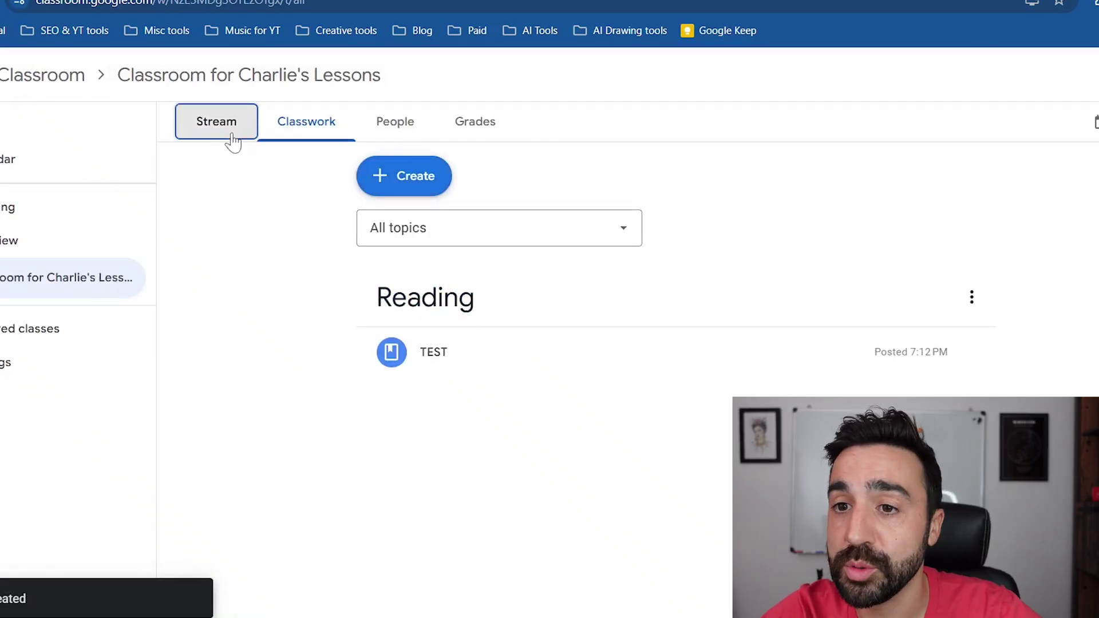
left_click(232, 141)
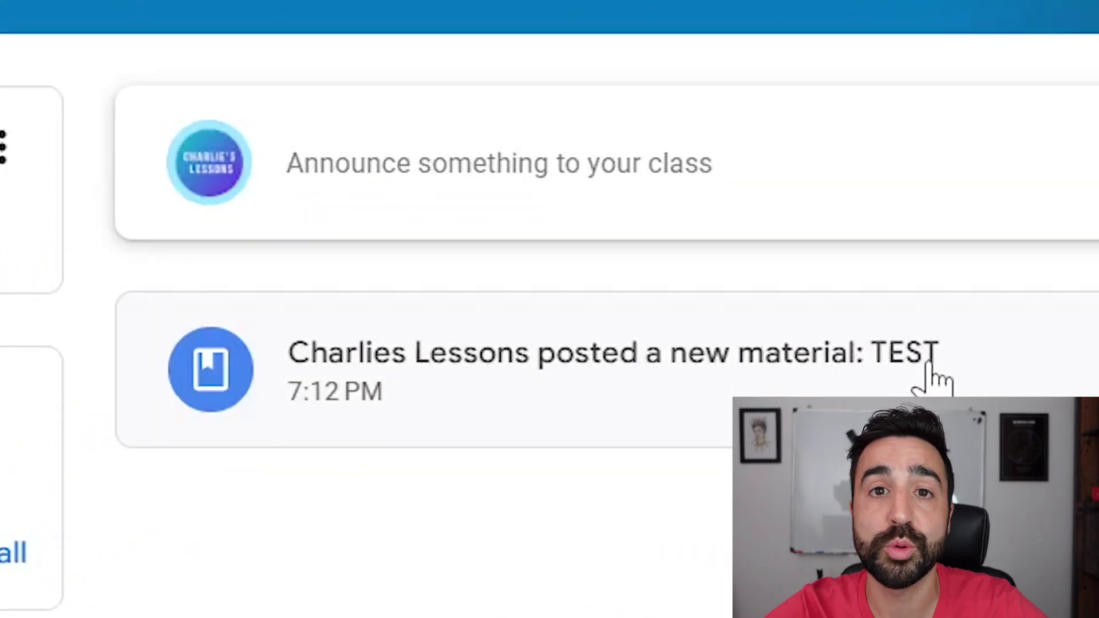